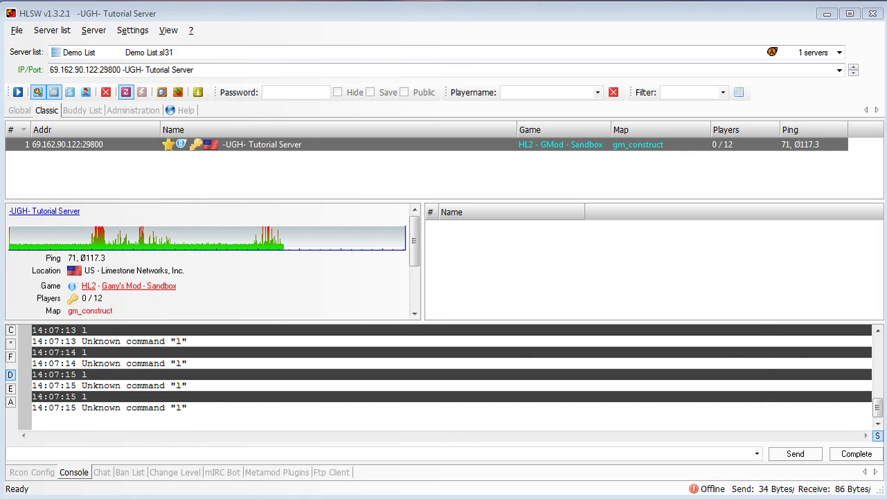
Switch to the Files folder in Windows Explorer and examine the contents of assmod-2.20-full and its assmod subfolder
key(alt+Tab)
drag(436, 170, 416, 103)
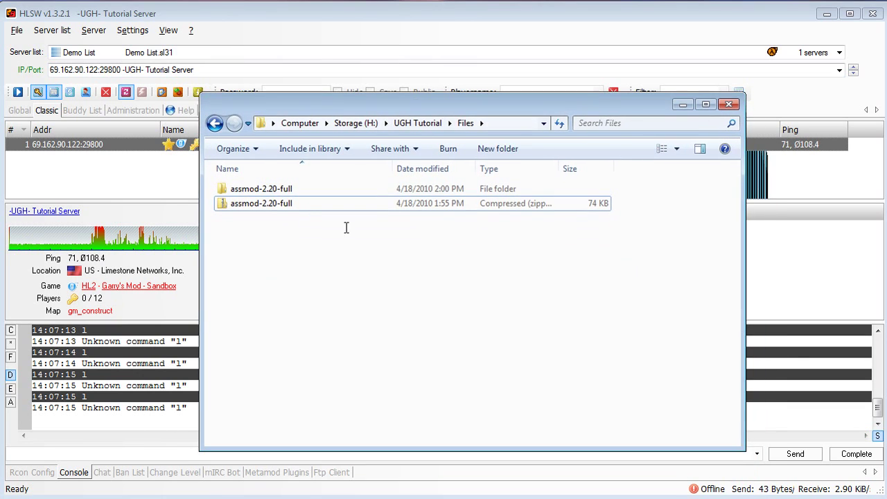
double_click(264, 190)
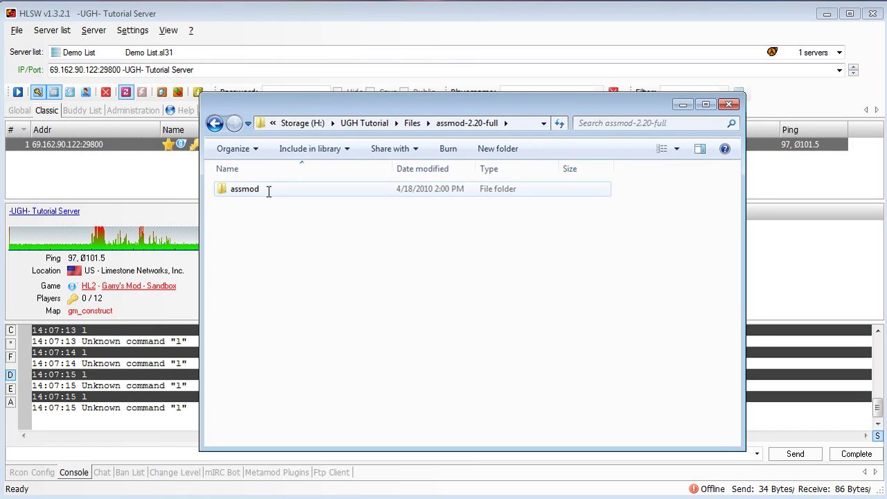
double_click(252, 189)
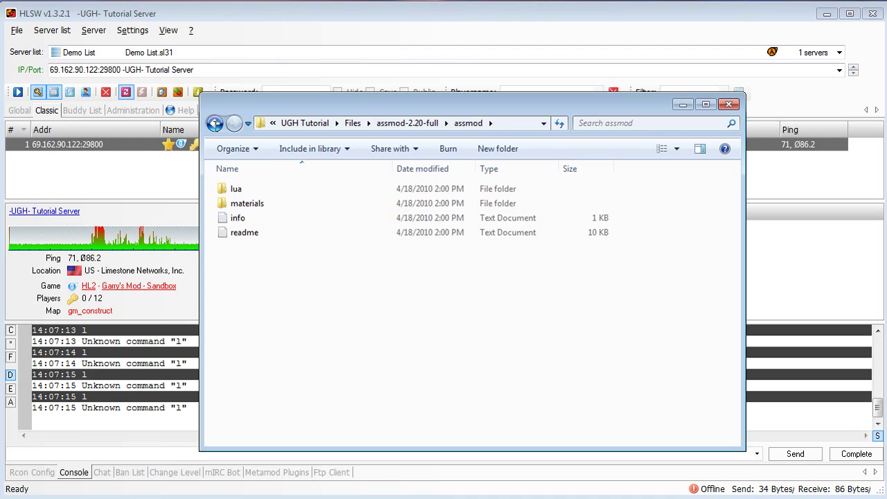
click(214, 124)
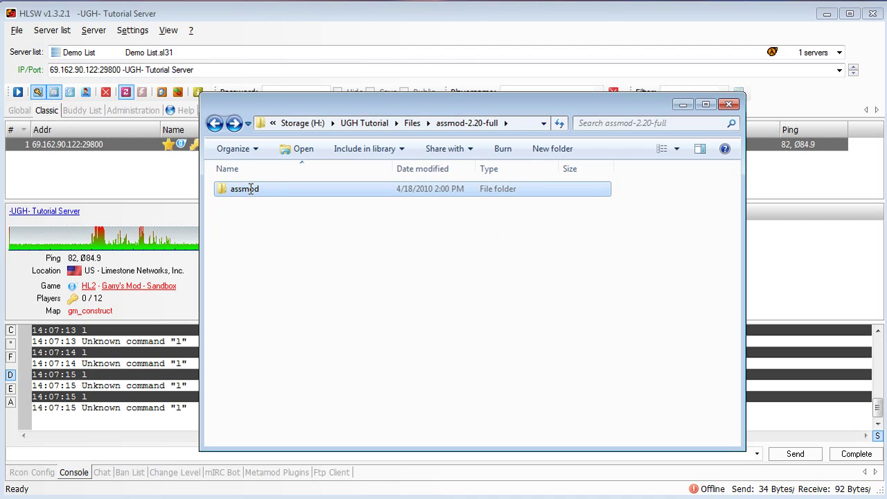
click(251, 189)
click(291, 208)
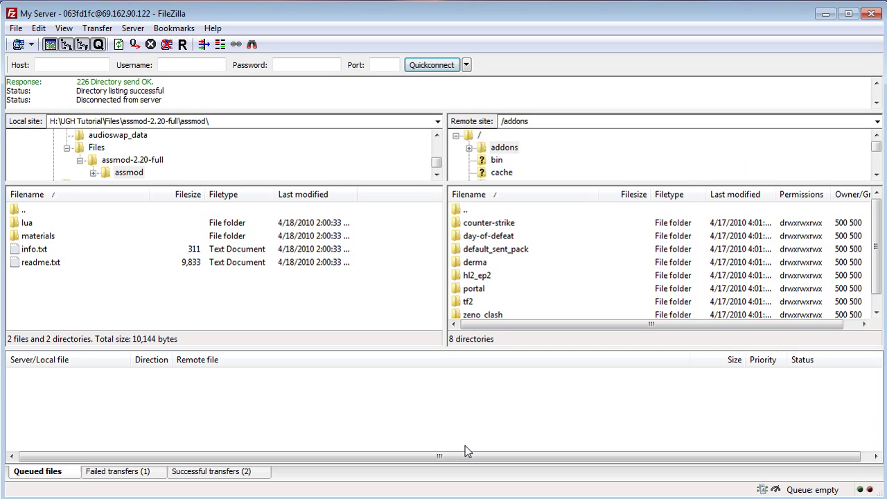
Examine the server's addons directory and the folders in its root directory in FileZilla
click(510, 153)
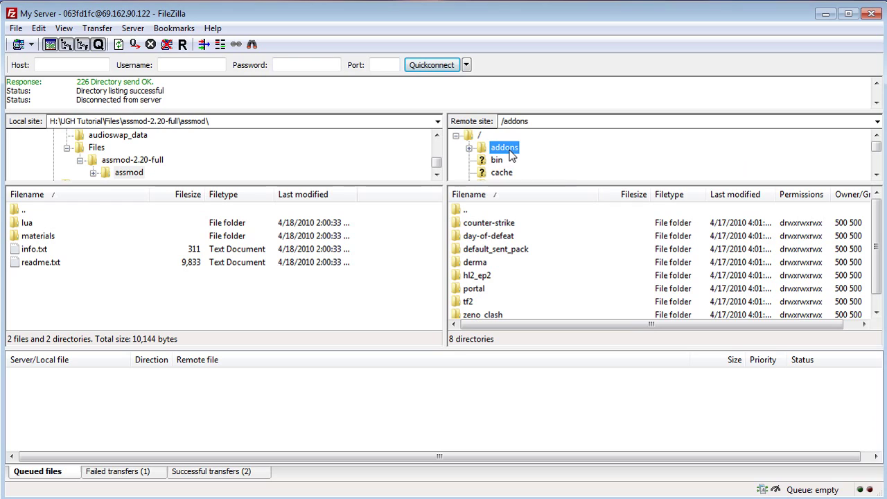
double_click(466, 211)
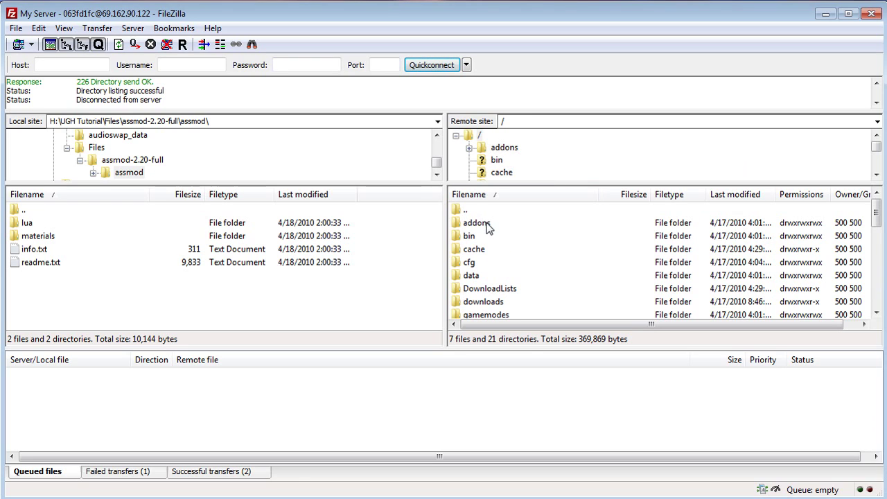
click(485, 223)
click(480, 236)
click(475, 249)
click(470, 262)
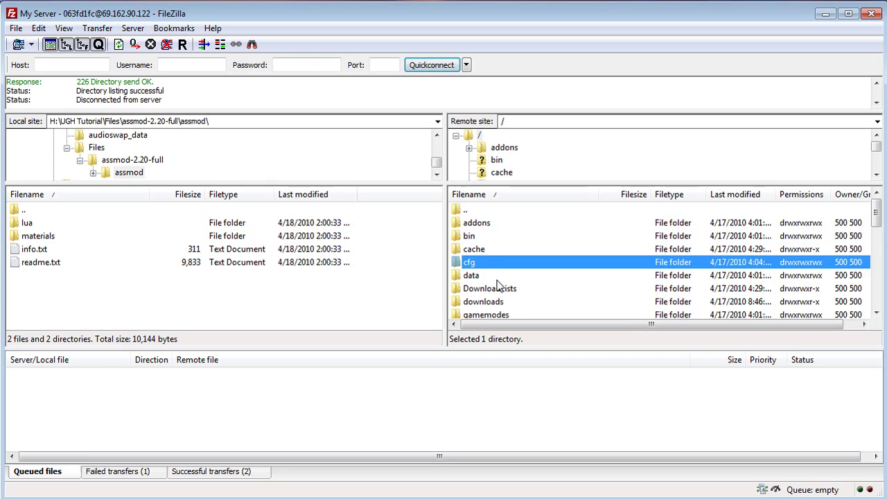
scroll(513, 281, down, 5)
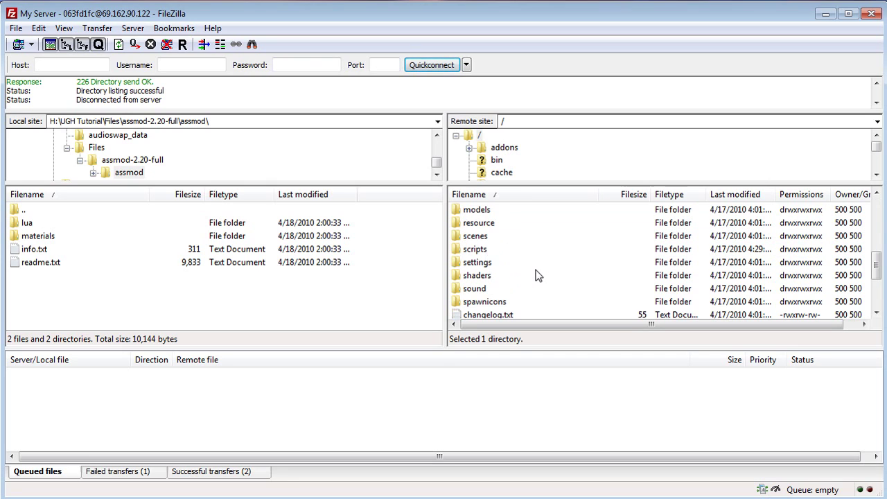
scroll(535, 271, up, 5)
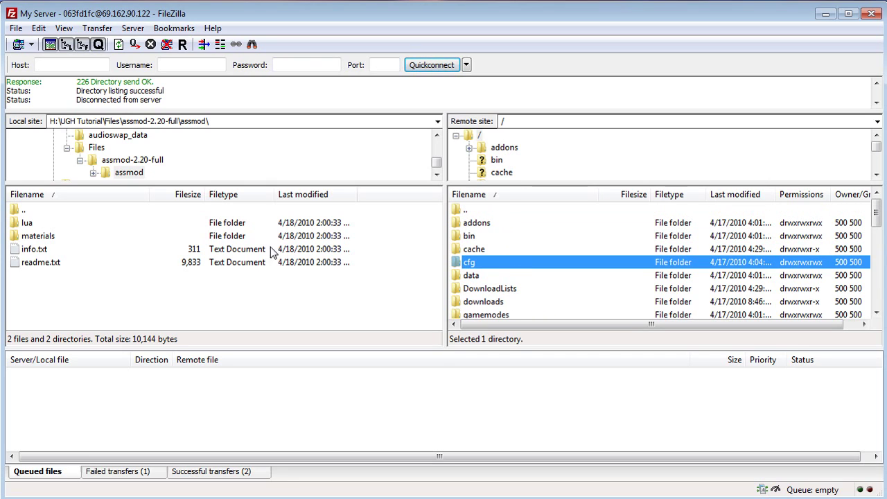
Upload the assmod folder from the local assmod-2.20-full directory to the server's /addons directory
double_click(37, 212)
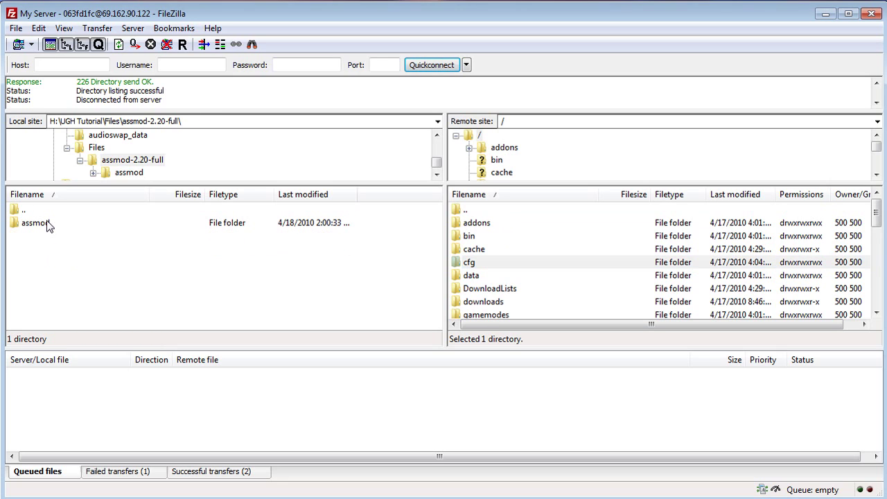
double_click(46, 220)
double_click(47, 210)
click(47, 219)
double_click(470, 222)
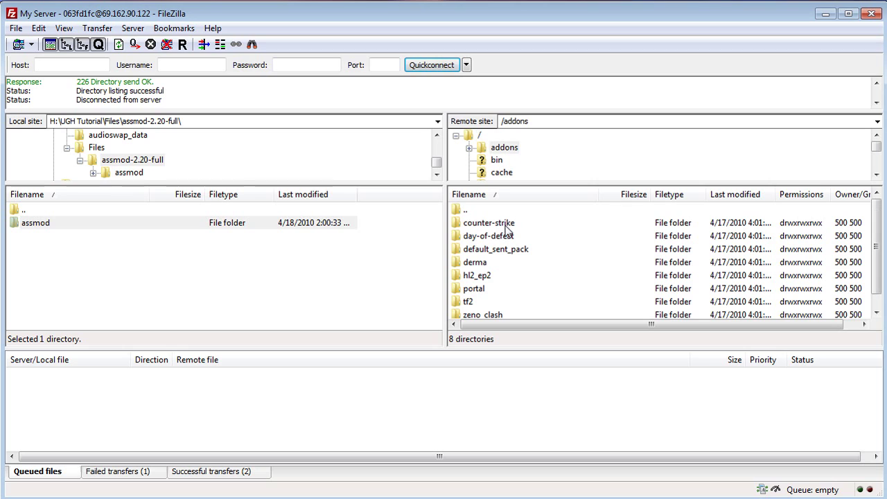
click(40, 228)
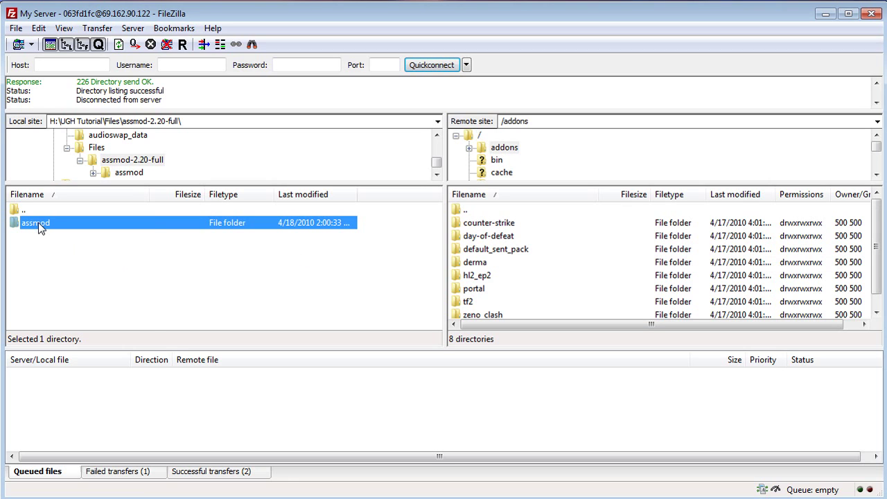
right_click(38, 223)
click(75, 229)
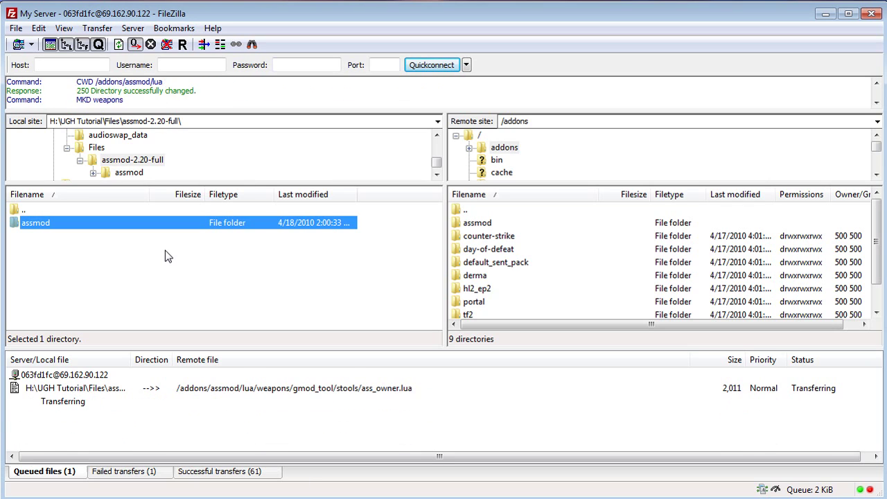
Check the failed transfers and return the remote site to its root directory
click(149, 472)
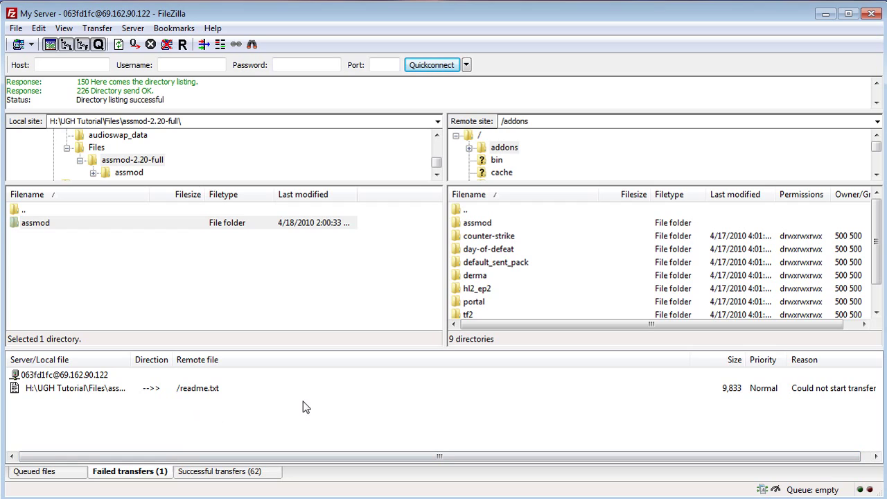
click(28, 473)
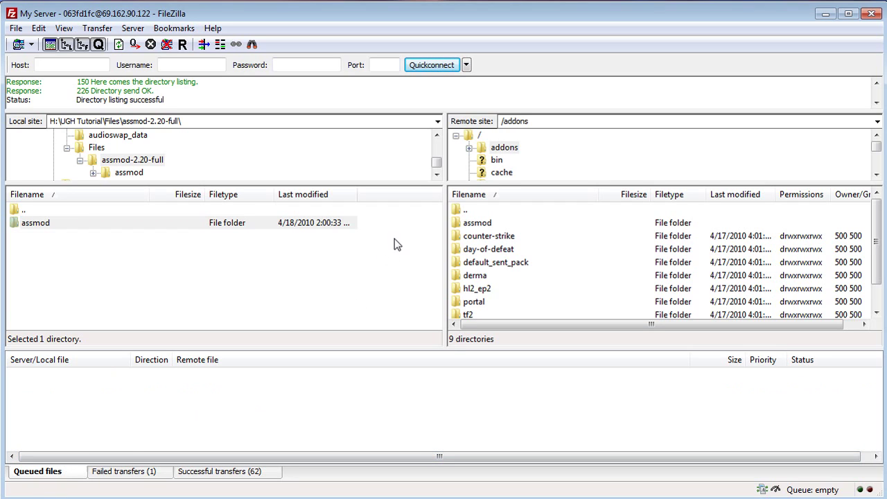
double_click(467, 209)
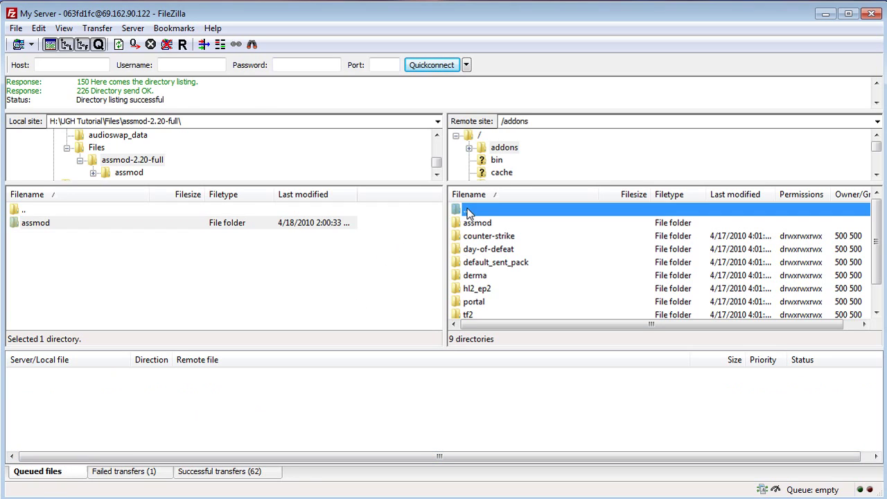
Switch to HLSW and send the exit command through the tutorial server's console
click(825, 13)
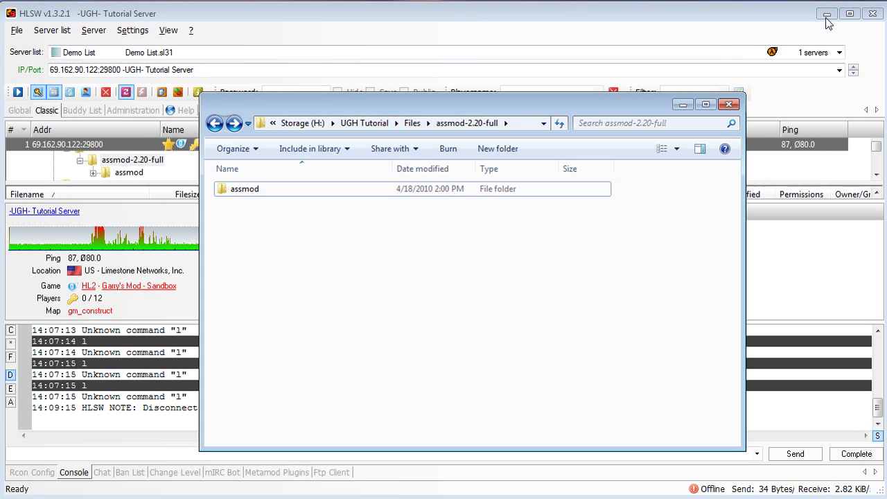
click(684, 105)
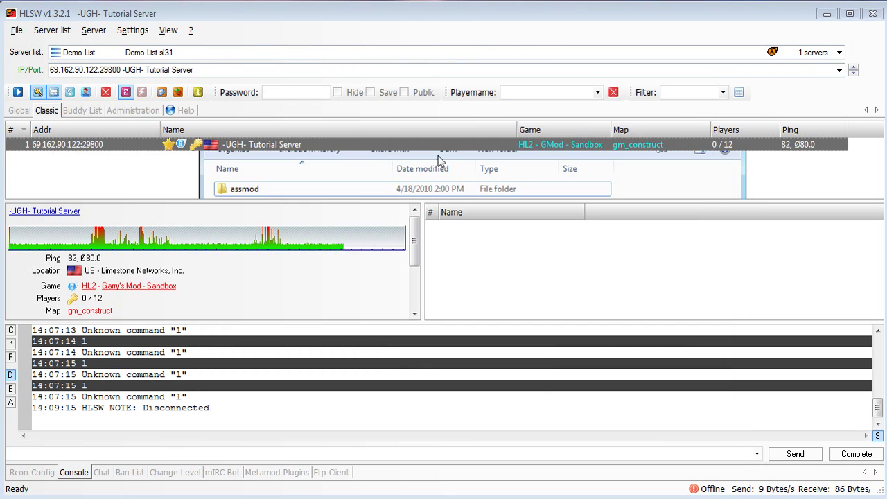
click(87, 454)
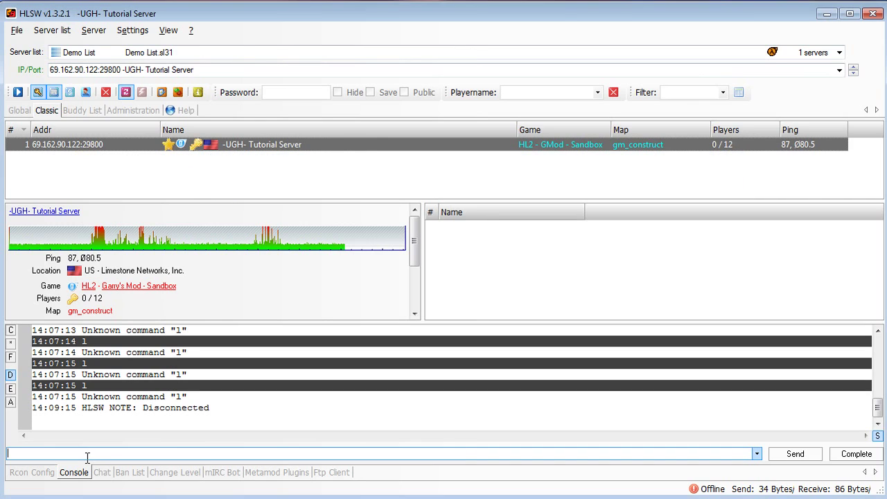
text(exit)
key(Return)
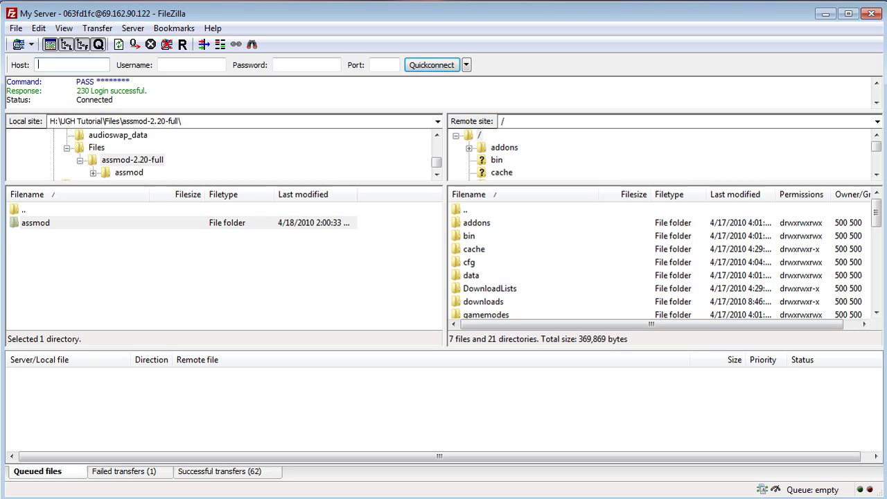
Refresh the local and remote file listings and check the server's console in HLSW
key(F5)
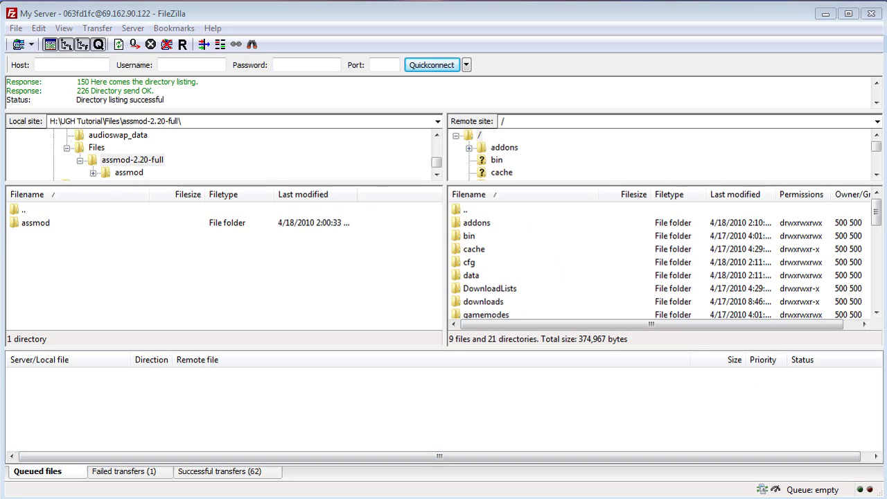
key(alt+Tab)
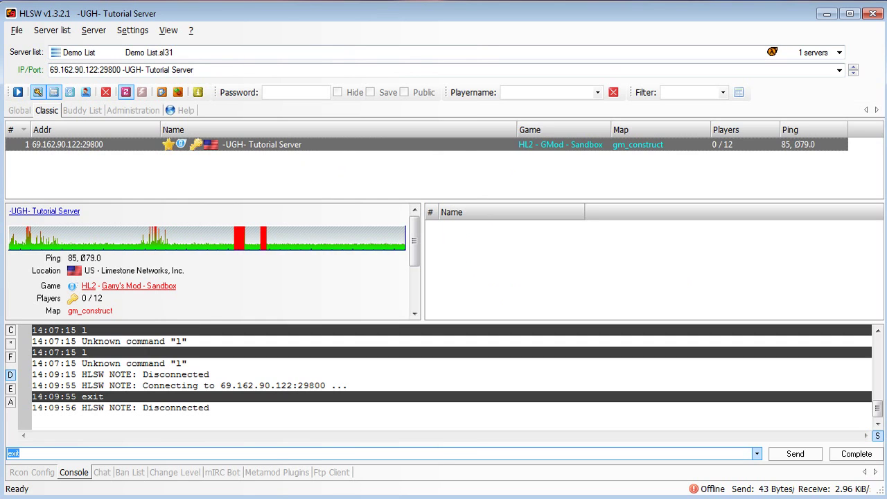
key(alt+Tab)
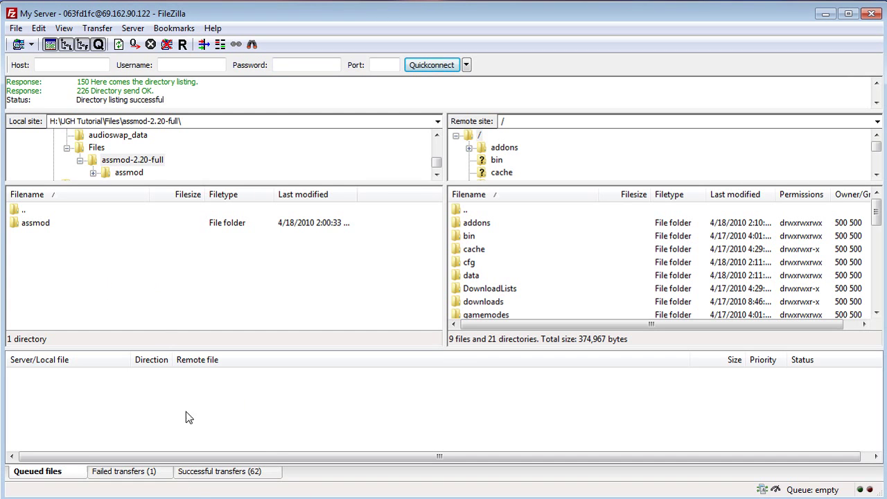
Switch to Windows Explorer and create a text document named ass_rankings.txt in the assmod-2.20-full folder
key(alt+Tab)
right_click(309, 254)
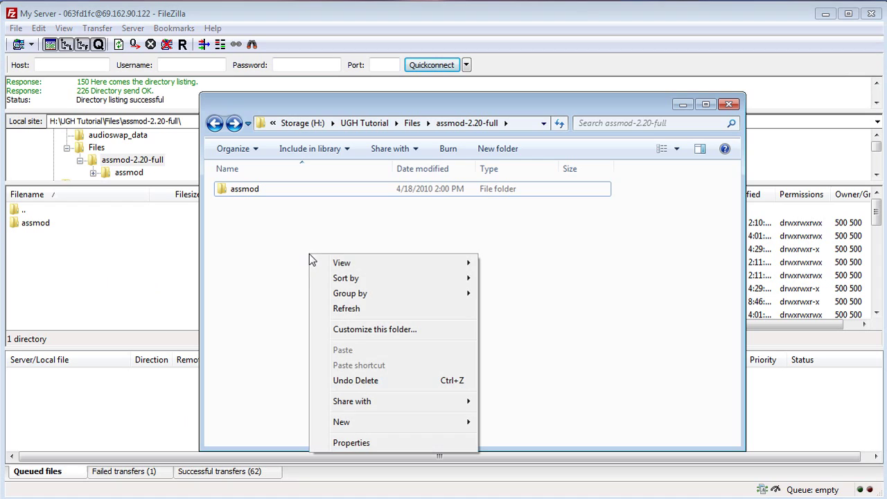
mouse_move(380, 424)
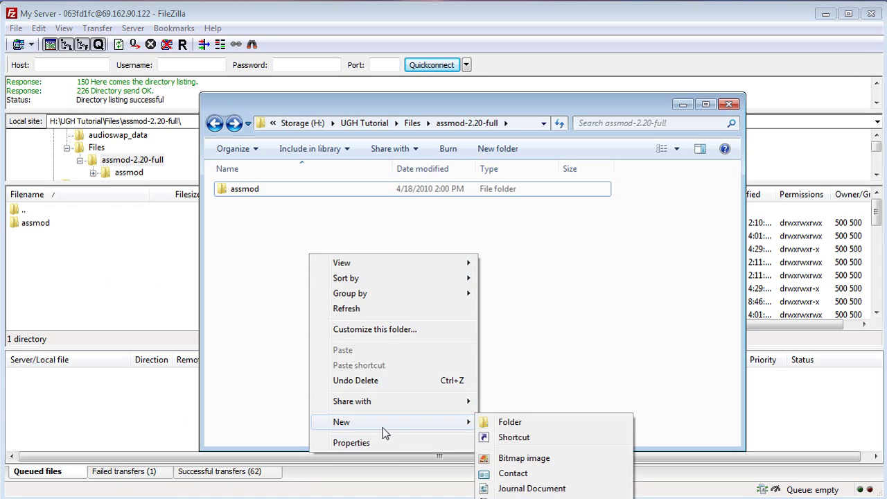
click(552, 498)
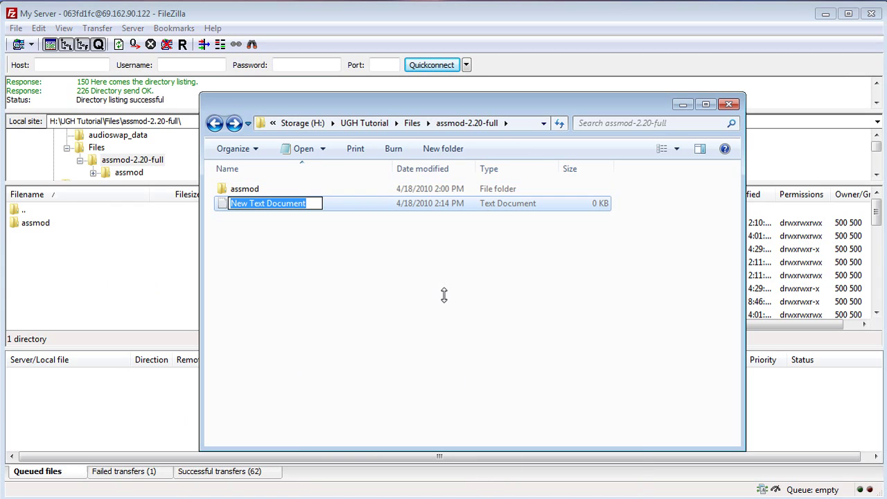
text(ass_rankning)
key(BackSpace)
key(BackSpace)
key(BackSpace)
key(BackSpace)
text(ings.txt)
key(Return)
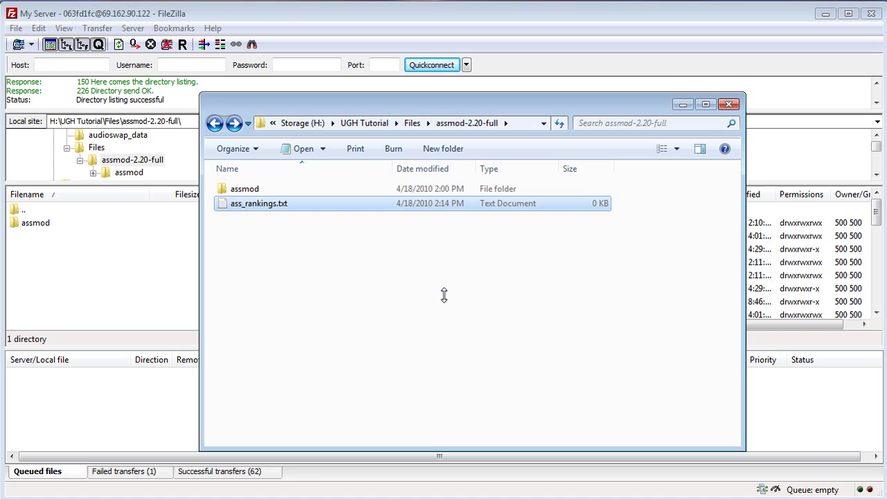
Open ass_rankings.txt in Notepad beside the folder's file list and enter "Out" with its quotation marks as the first text
drag(512, 103, 544, 101)
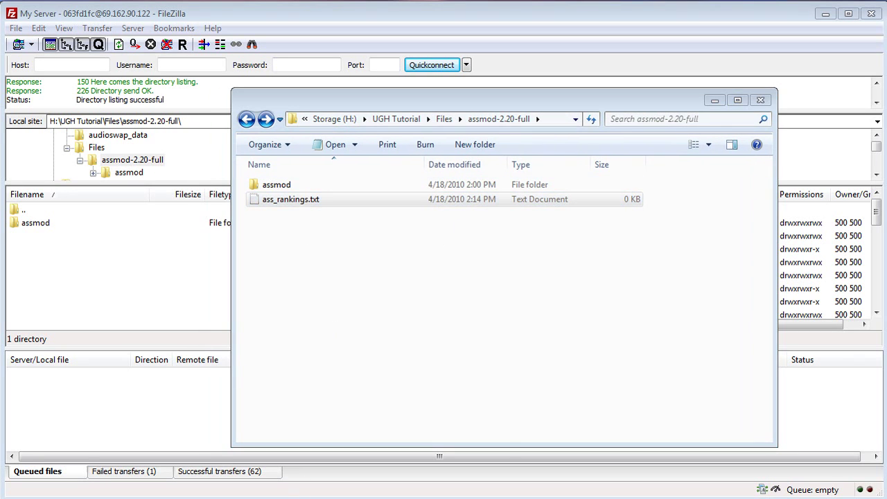
drag(395, 321, 558, 252)
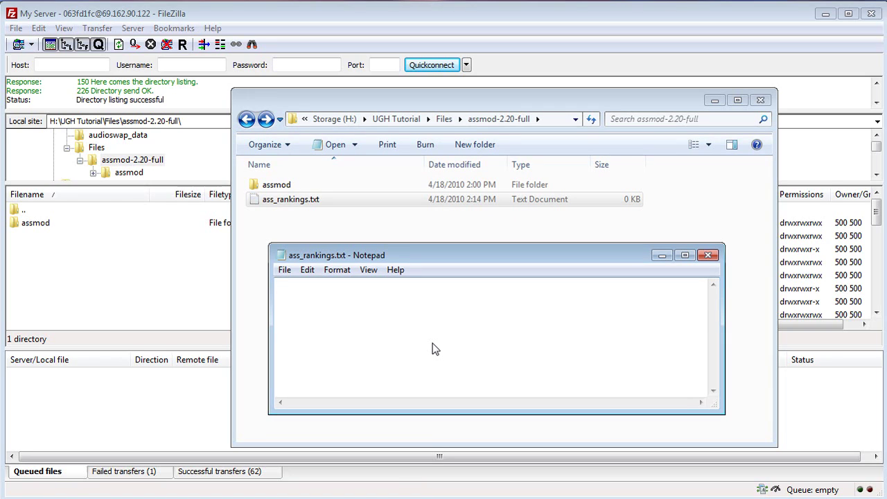
text("Out")
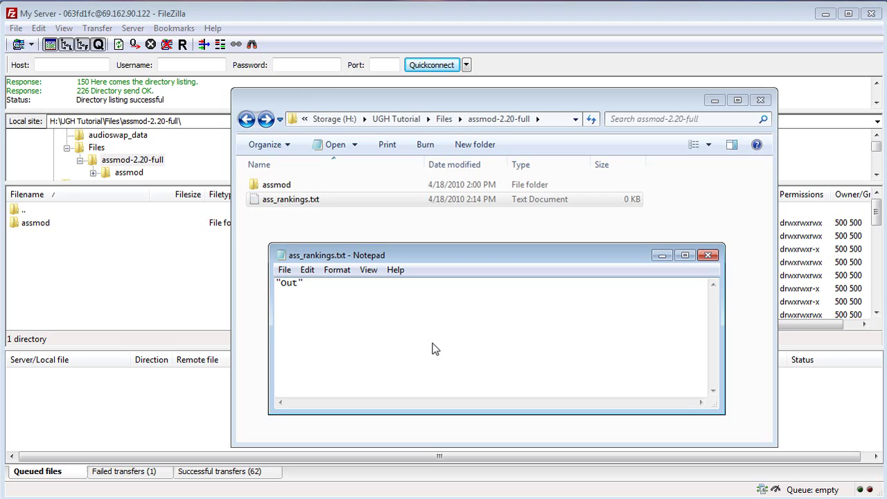